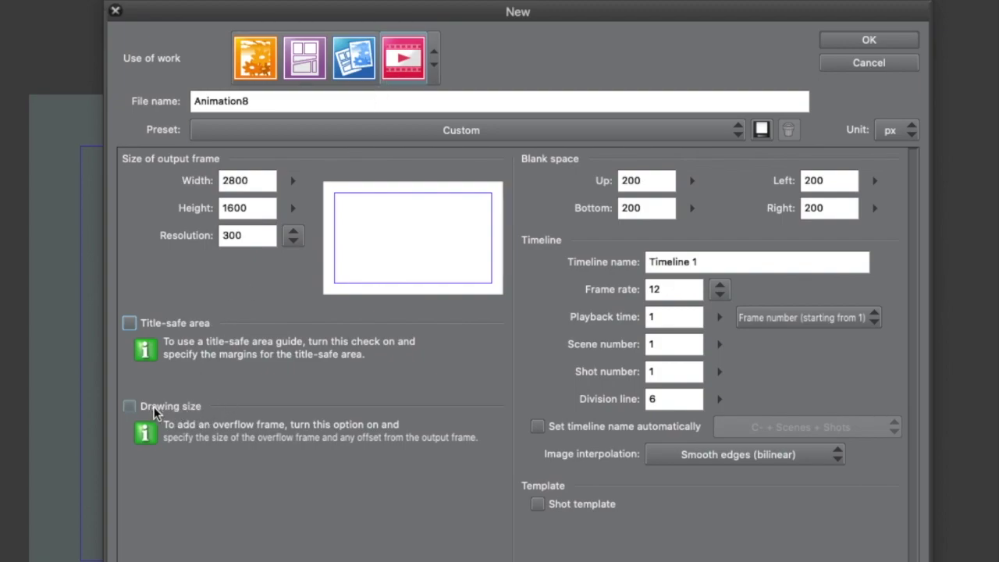
- Enable Drawing size at 3.00× frame width and 1.00× height, then create the animation
left_click(154, 412)
left_click(292, 429)
left_click(310, 374)
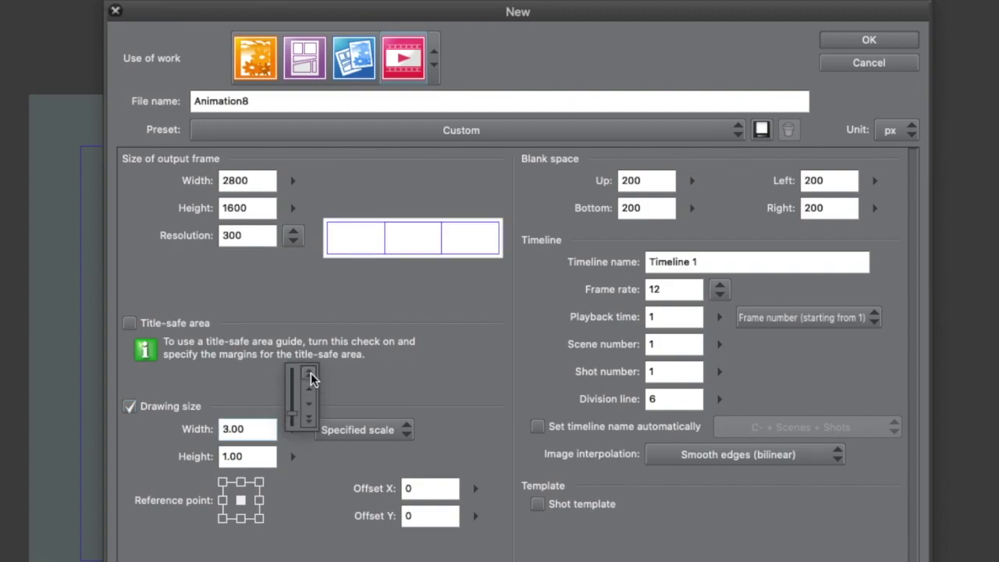
left_click(295, 429)
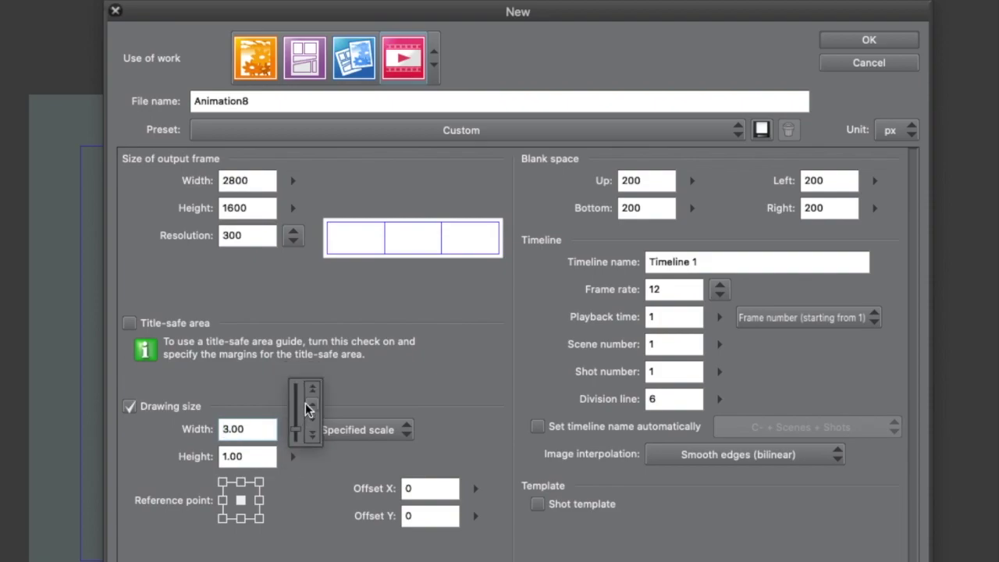
left_click(314, 389)
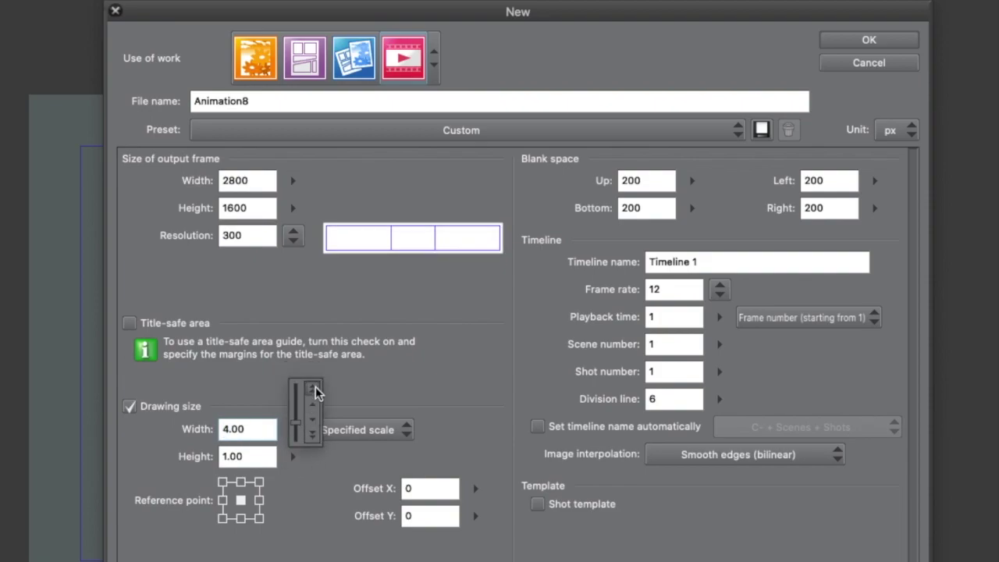
left_click(312, 434)
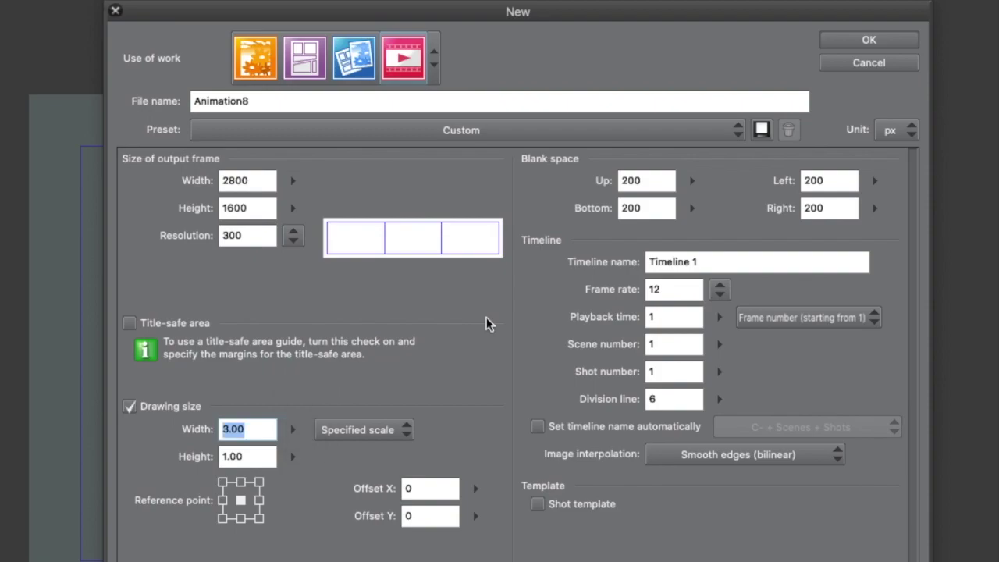
left_click(839, 47)
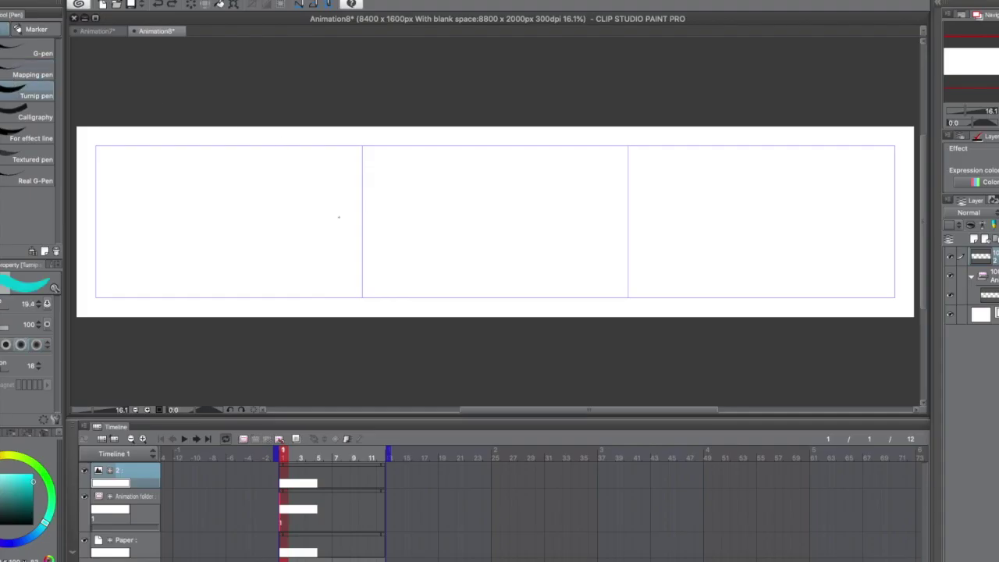
- Sketch arrows and scribbles across the frame panels to plan the motion
mouse_move(325, 208)
left_mouse_down()
mouse_move(378, 209)
mouse_move(356, 220)
left_mouse_up()
left_click_drag(649, 204, 684, 193)
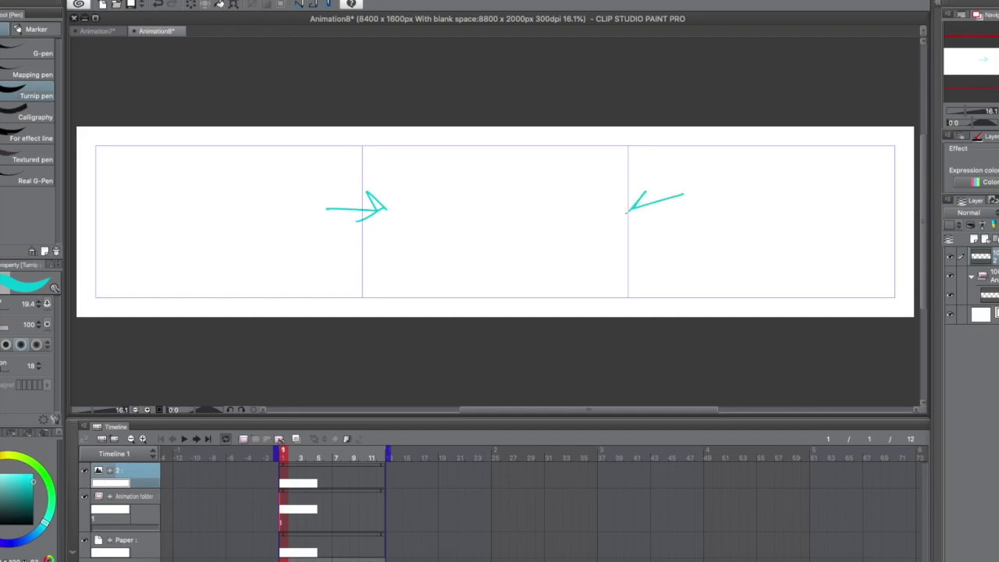
mouse_move(345, 139)
left_mouse_down()
mouse_move(647, 134)
mouse_move(557, 328)
mouse_move(405, 128)
left_mouse_up()
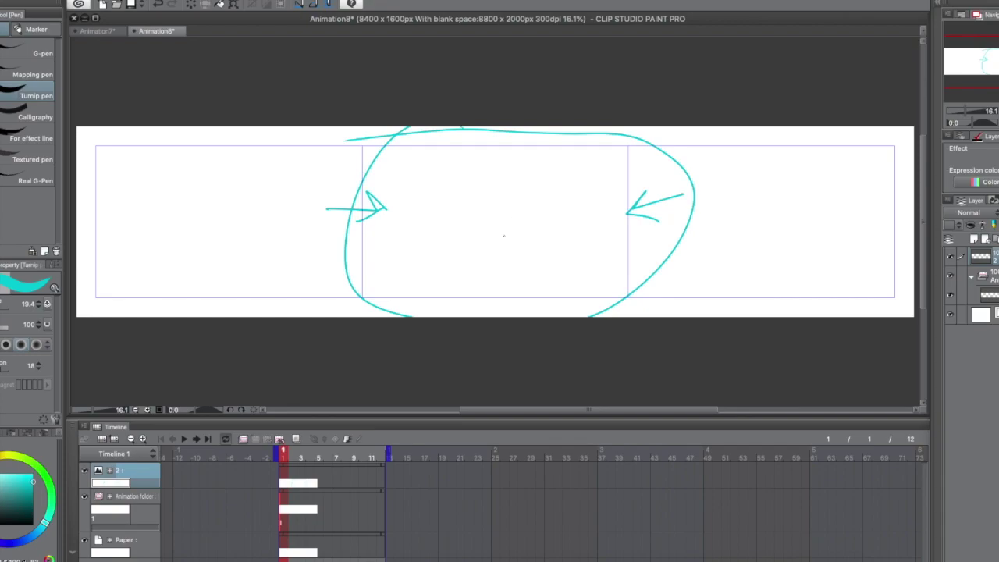
mouse_move(156, 239)
left_mouse_down()
mouse_move(205, 206)
mouse_move(269, 251)
left_mouse_up()
mouse_move(800, 209)
left_mouse_down()
mouse_move(867, 190)
mouse_move(829, 205)
mouse_move(718, 295)
left_mouse_up()
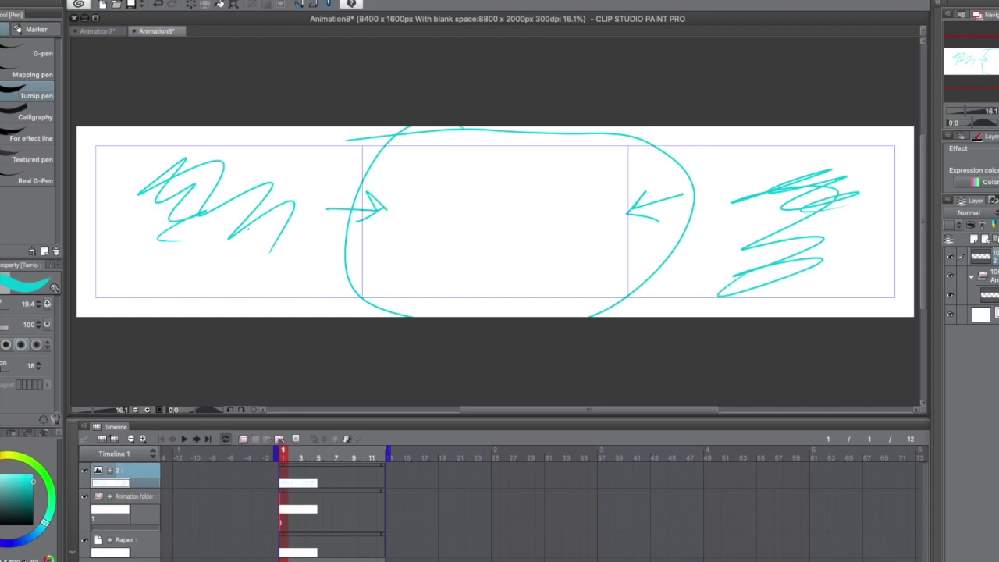
- Clear the sketches, draw a wavy line across all three panels, and fill below it teal
key("Delete")
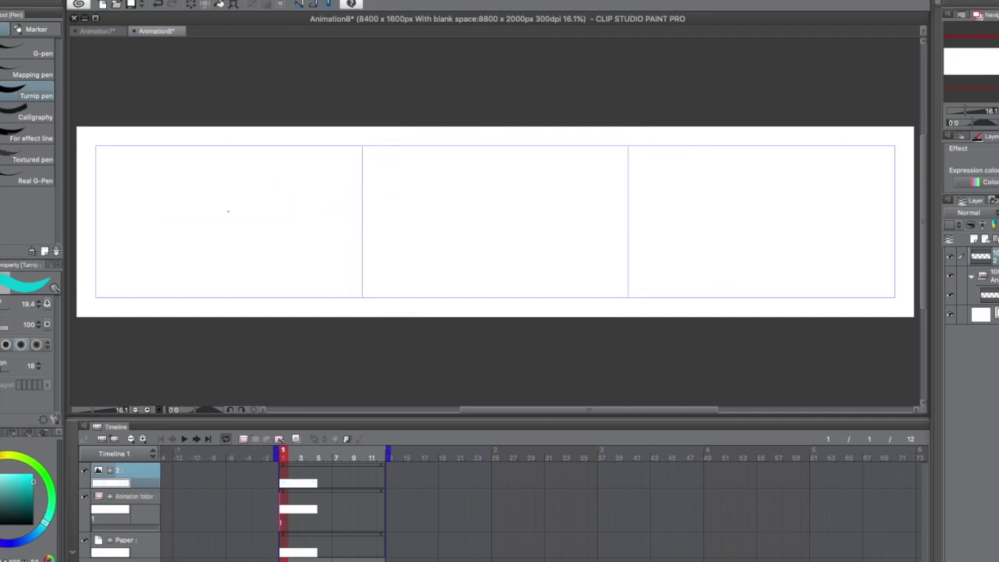
mouse_move(94, 214)
left_mouse_down()
mouse_move(148, 206)
mouse_move(529, 221)
mouse_move(854, 212)
mouse_move(917, 224)
left_mouse_up()
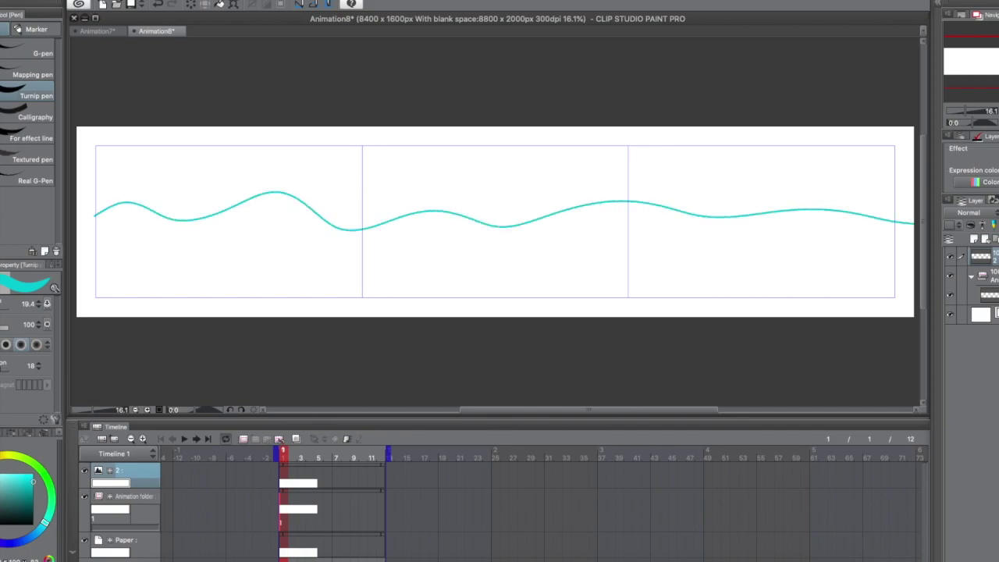
key("g")
left_click(234, 257)
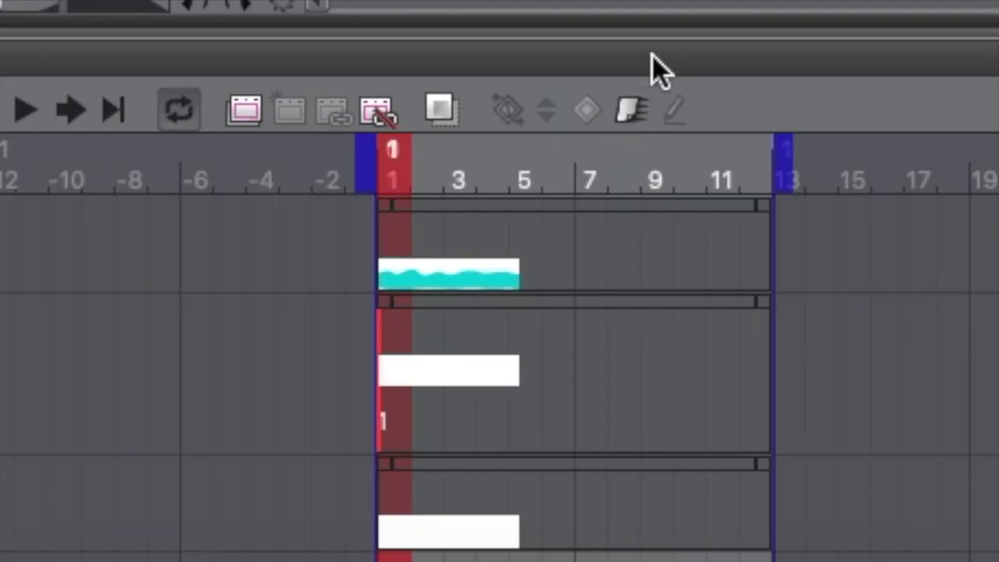
- Keyframe the wave at frame 1 and at frame 12 shifted right, then play from frame 1
left_click(632, 109)
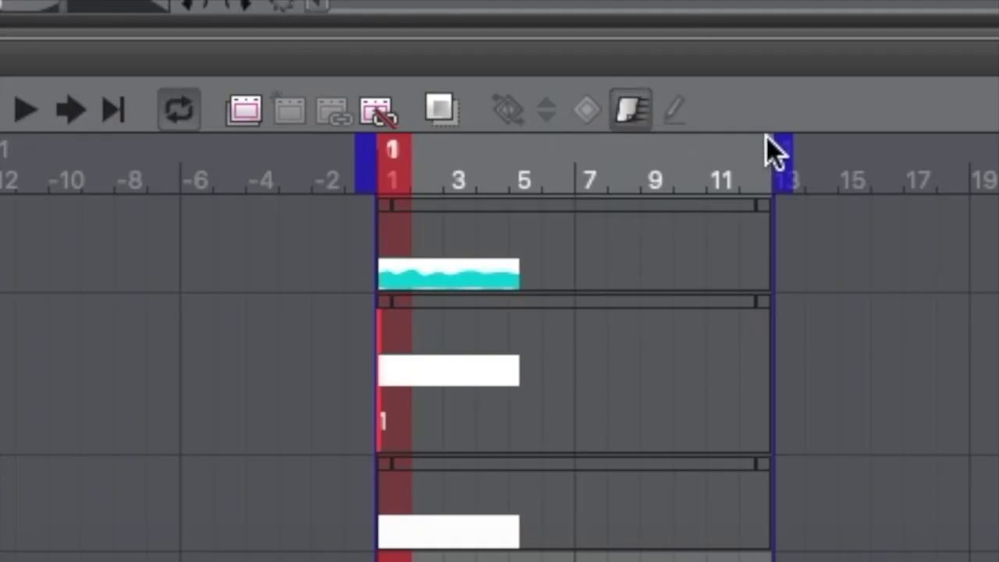
left_click(522, 113)
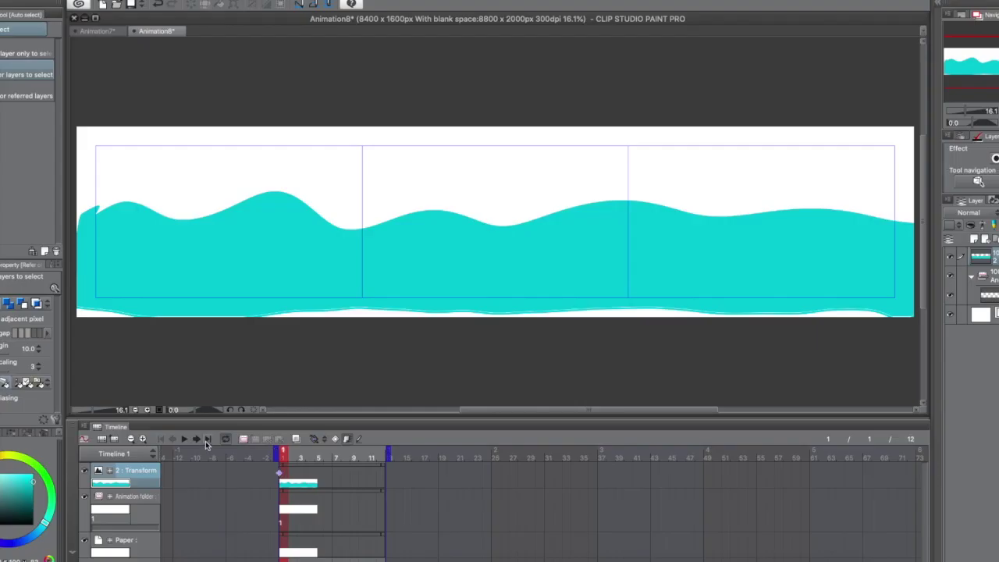
left_click(206, 439)
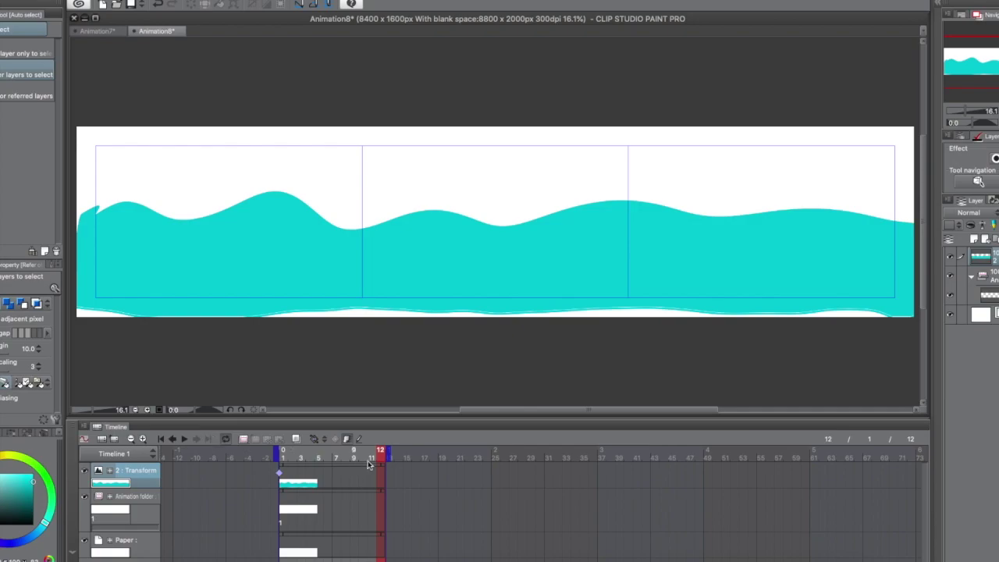
key("k")
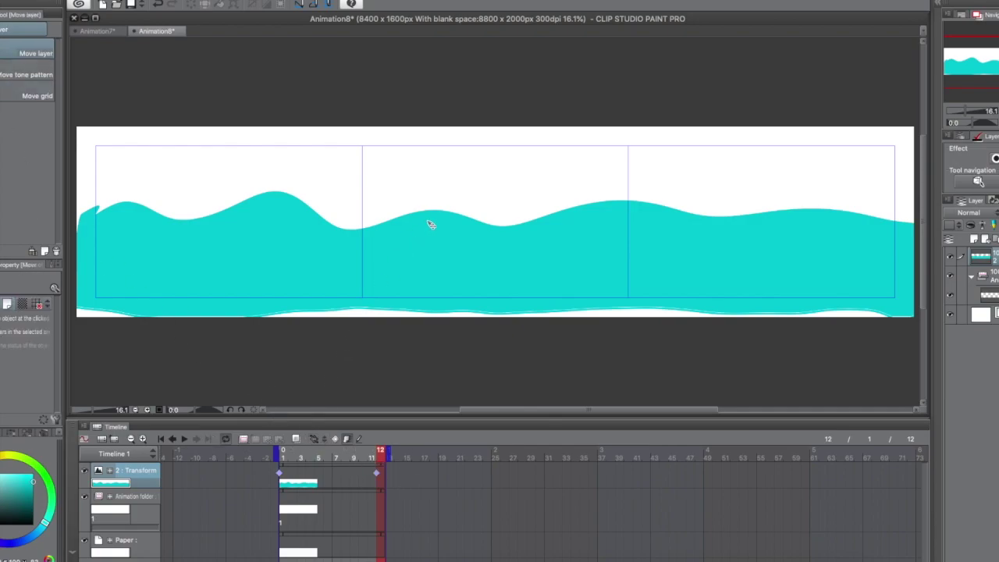
left_click_drag(397, 245, 664, 256)
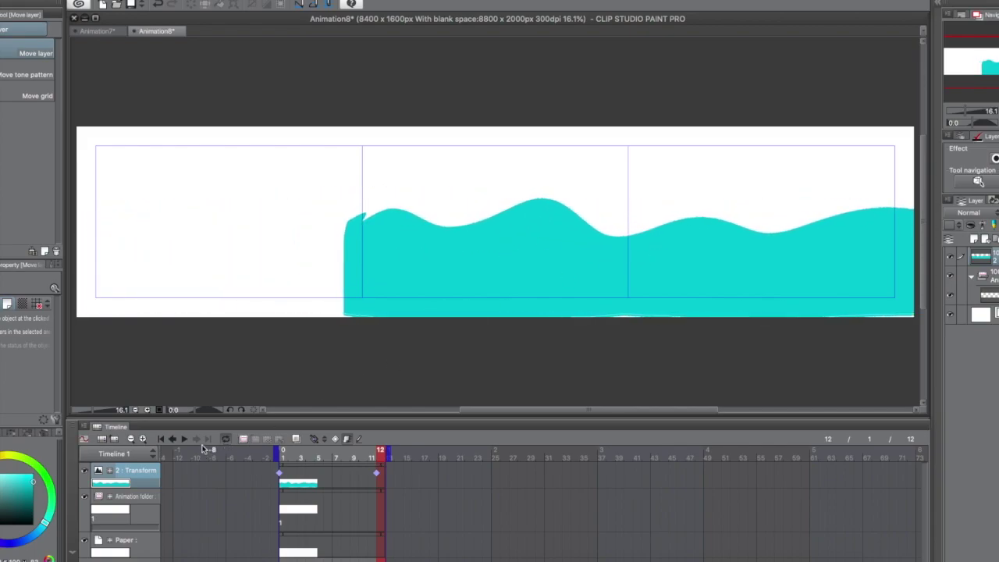
left_click(161, 438)
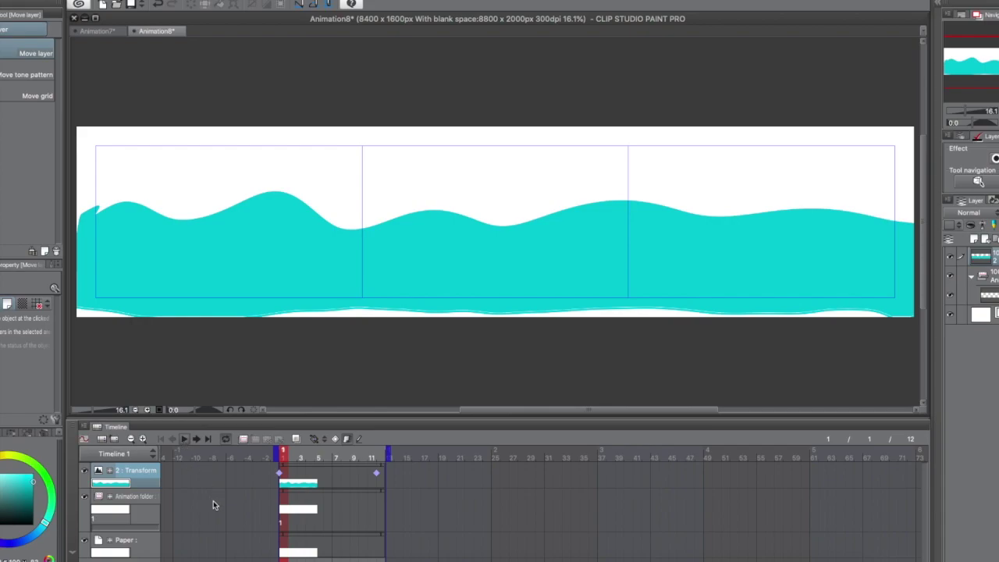
left_click(184, 438)
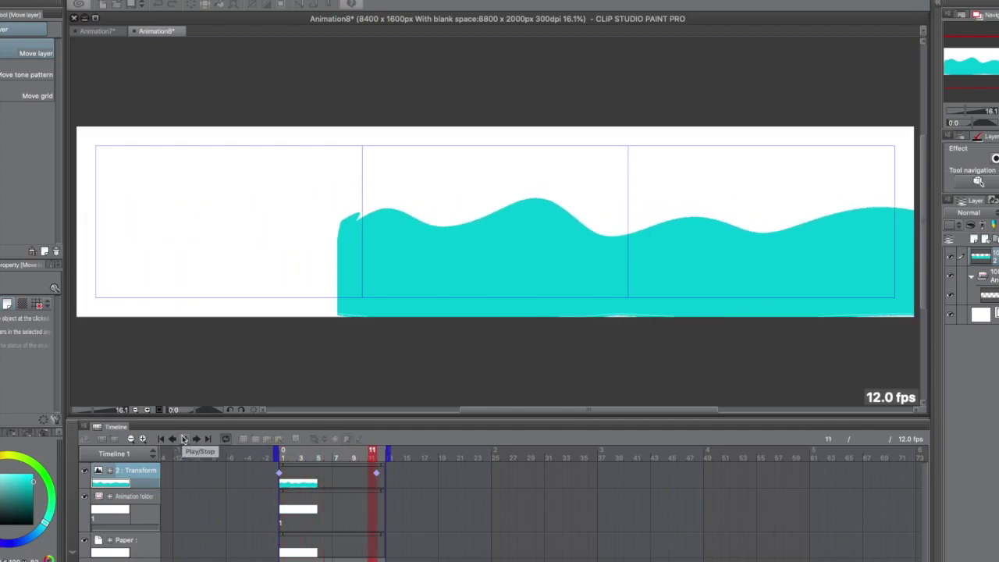
- Stop playback with the wave paused mid-slide at frame 6
left_click(184, 439)
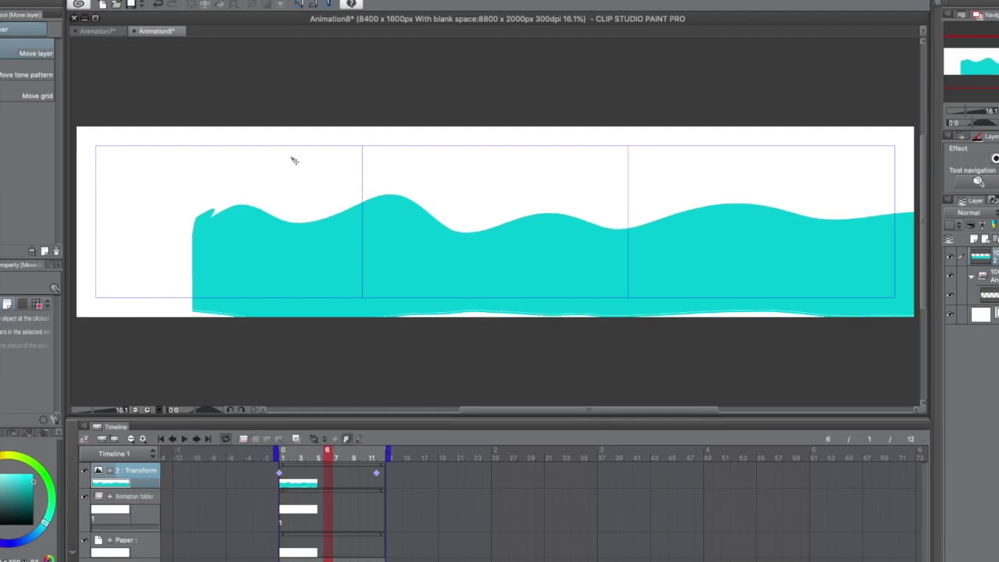
- Create a blank 2800×1600 Animation9 with drawing width 1.00 and Drawing size turned off
left_click(103, 4)
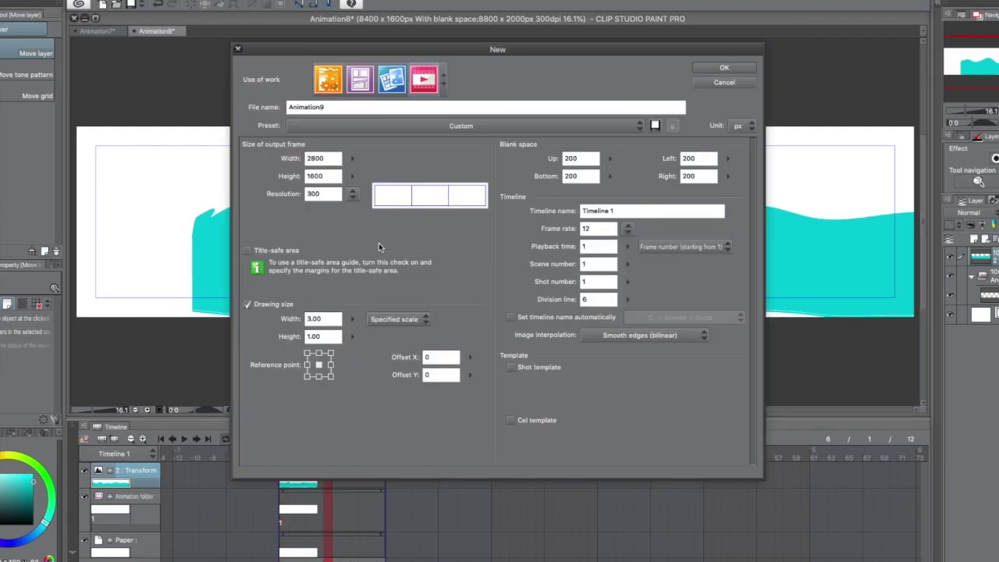
mouse_move(347, 326)
left_mouse_down()
mouse_move(358, 336)
mouse_move(256, 299)
left_mouse_up()
left_click(248, 305)
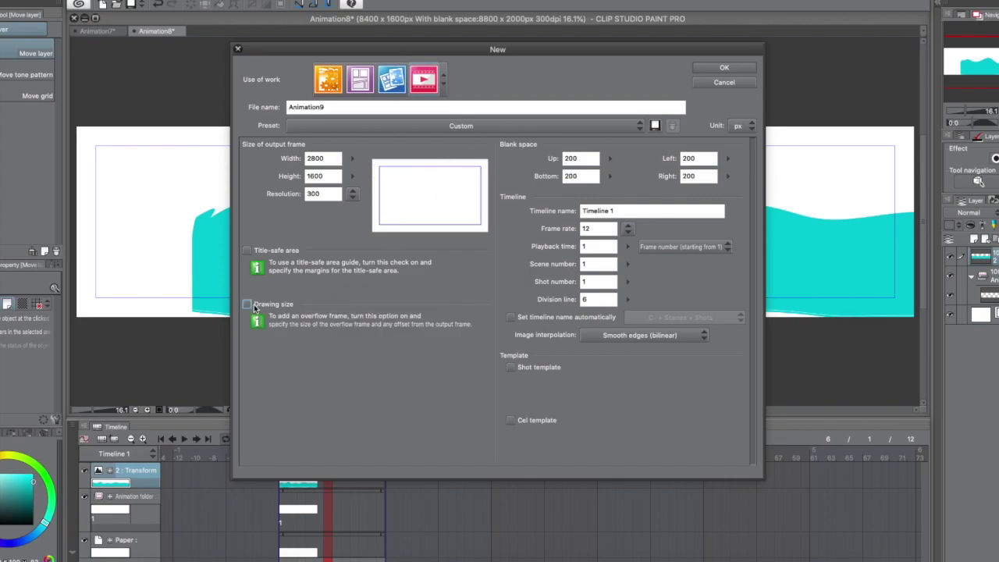
left_click(753, 68)
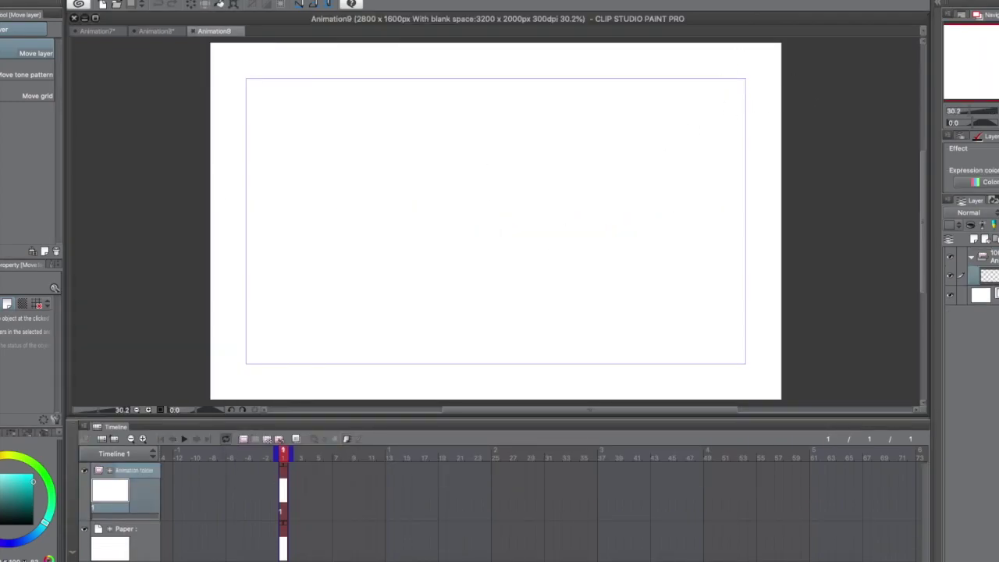
- Resize the canvas to 3200×3200 px anchored bottom-centre, adding blank space above the frame
key("p")
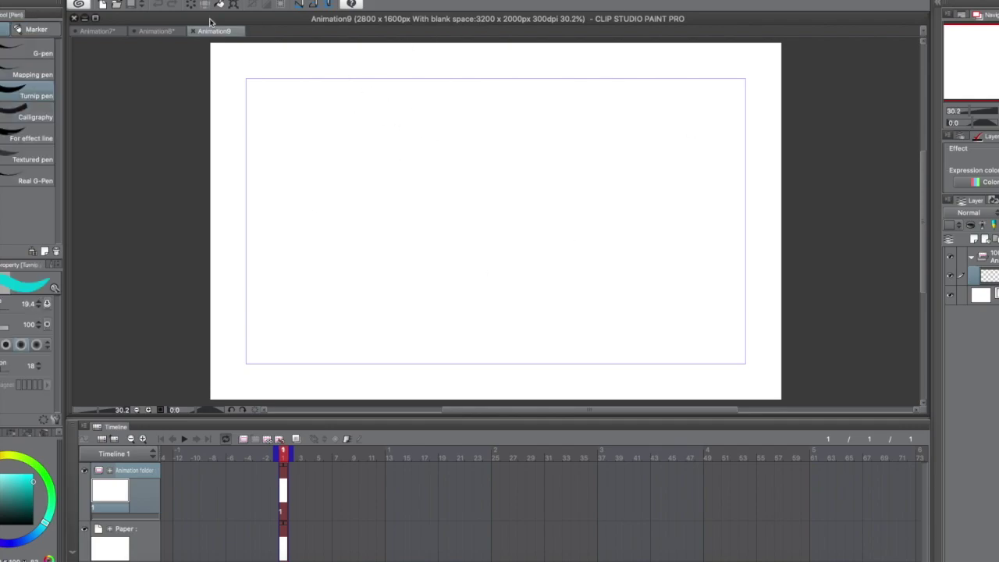
left_click(92, 0)
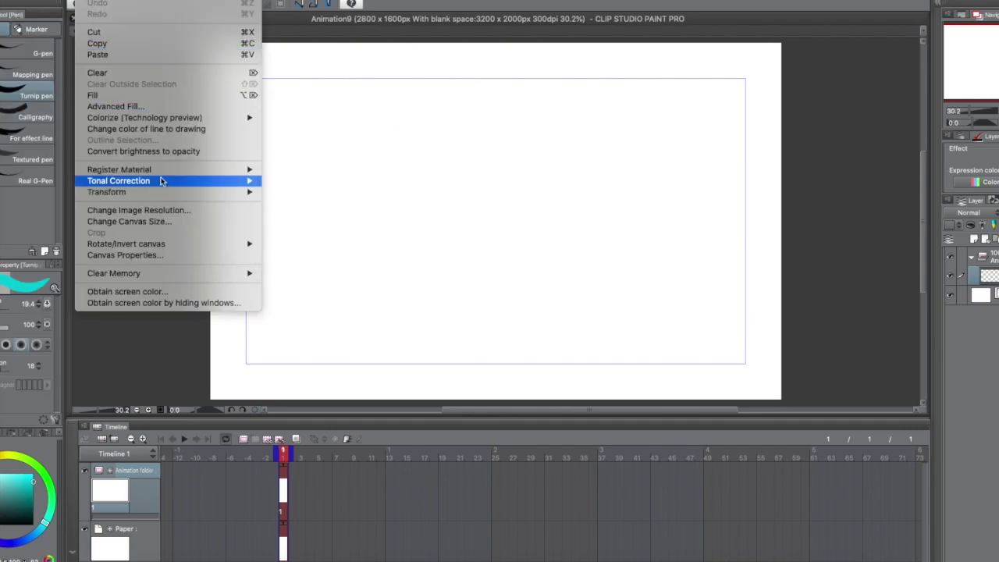
mouse_move(166, 192)
left_click(171, 221)
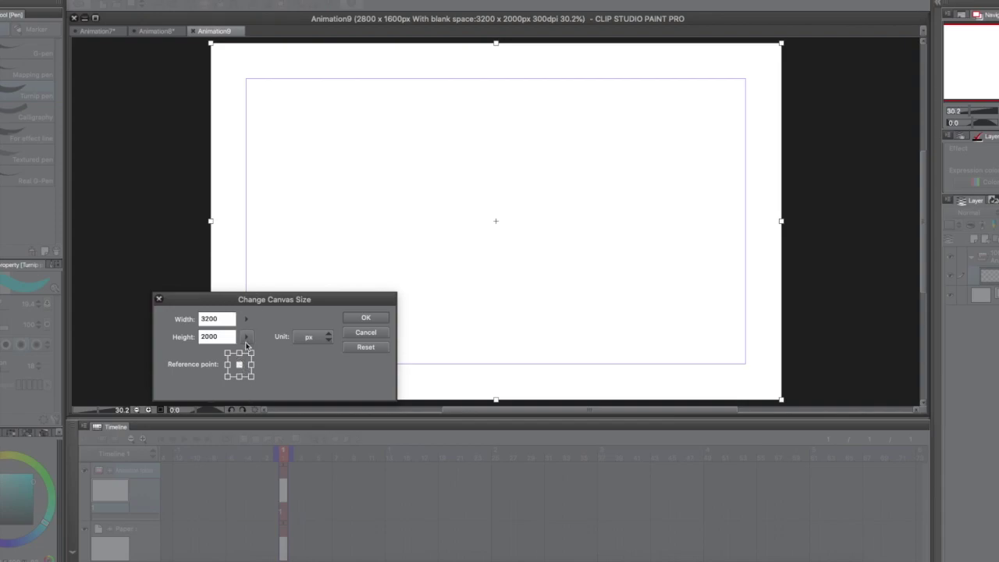
left_click(240, 354)
key("super+minus")
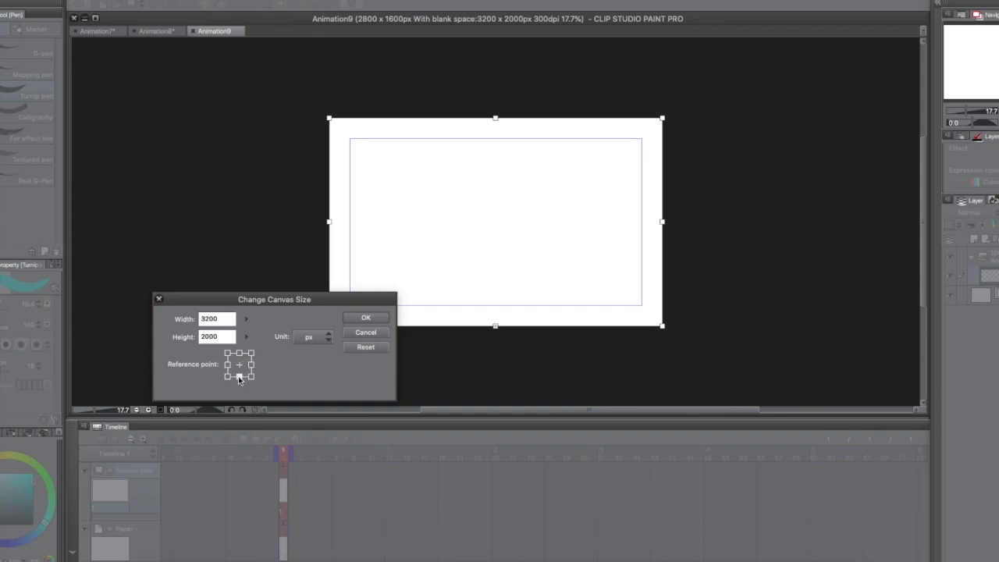
left_click(248, 319)
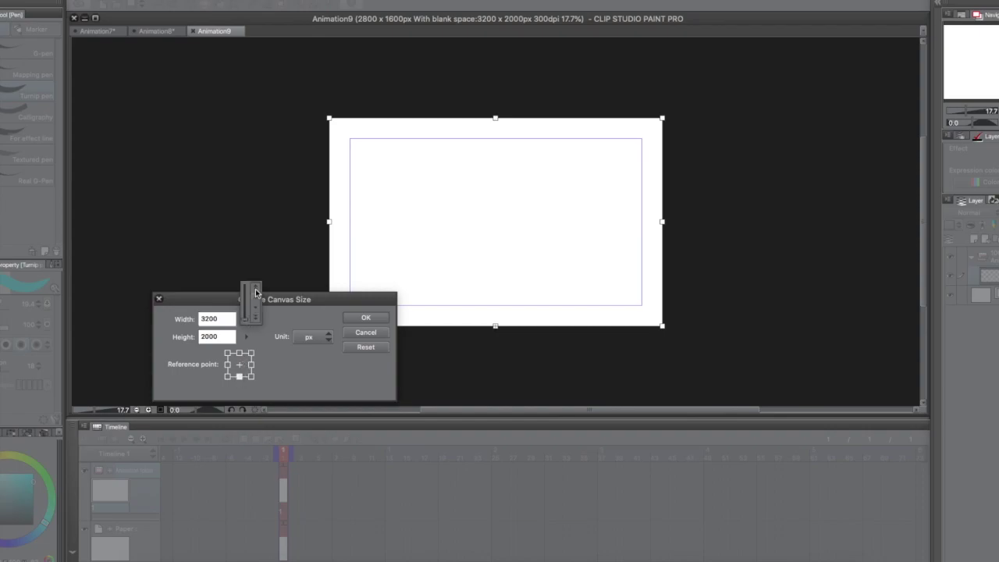
left_click_drag(255, 307, 255, 307)
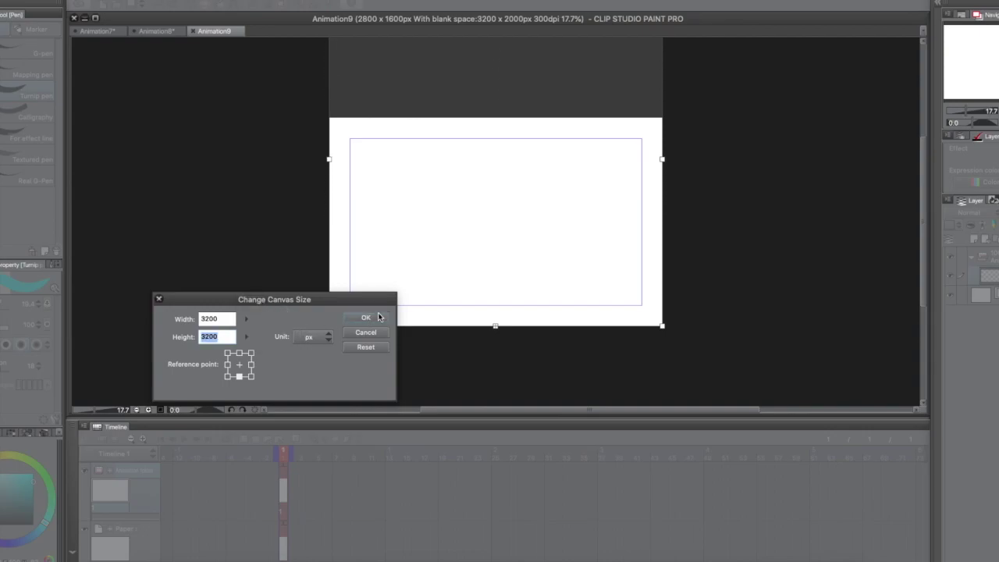
left_click(366, 317)
scroll(693, 127, "down", 2)
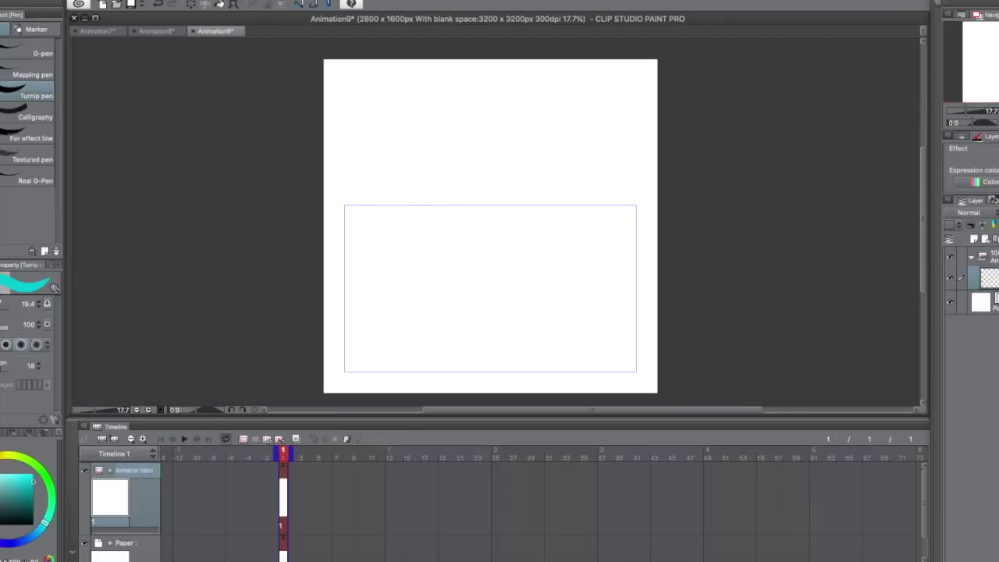
- Draw a stick figure above the frame and extend the timeline and cels to 14 frames
left_click_drag(485, 61, 472, 79)
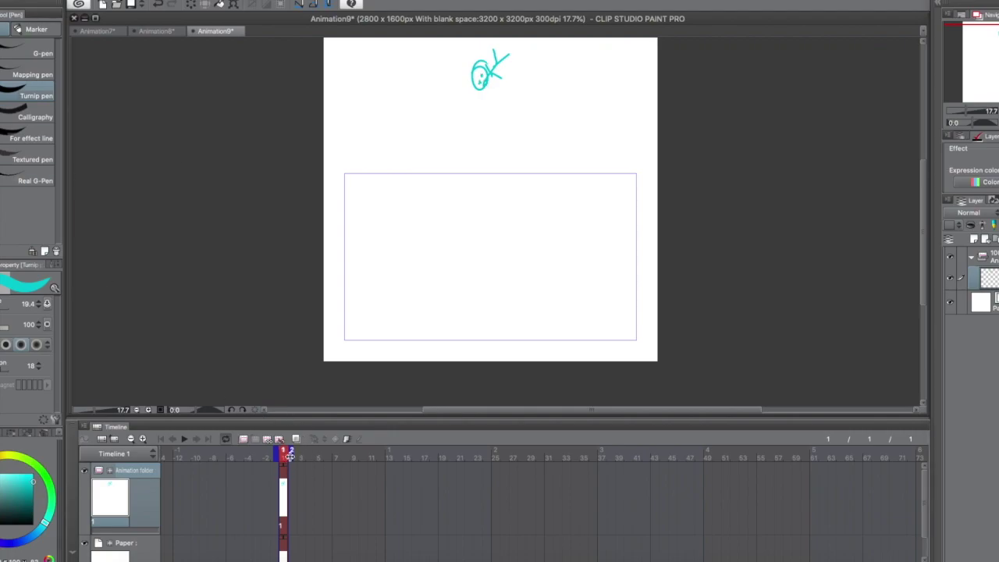
mouse_move(288, 453)
left_mouse_down()
mouse_move(359, 462)
mouse_move(404, 483)
left_mouse_up()
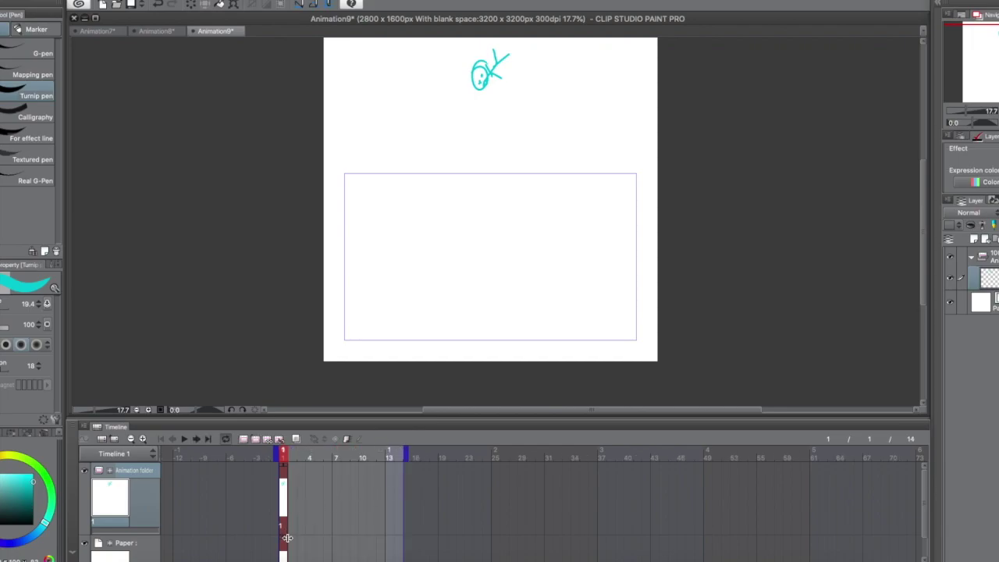
left_click_drag(288, 538, 408, 542)
left_click(289, 466)
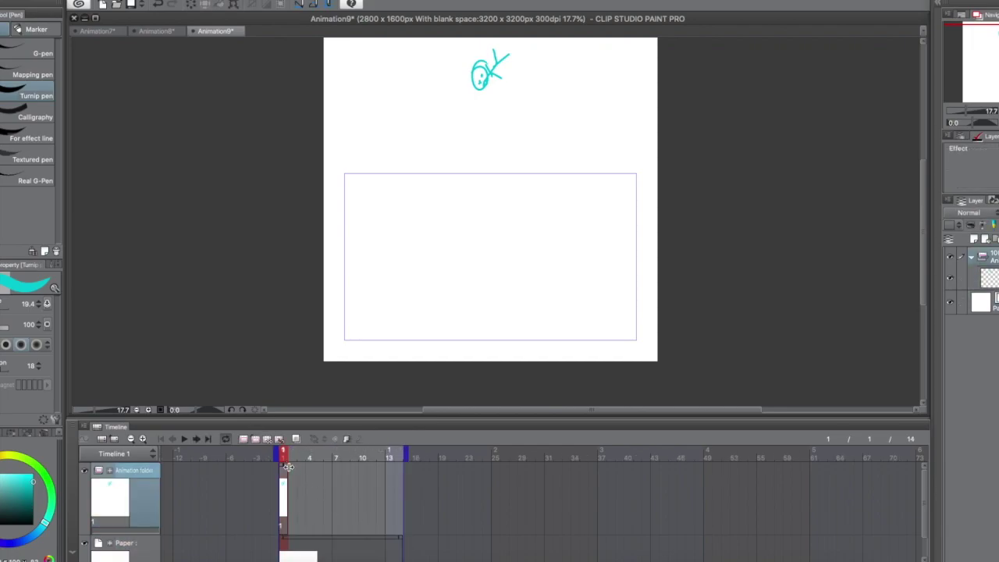
left_click_drag(289, 466, 404, 482)
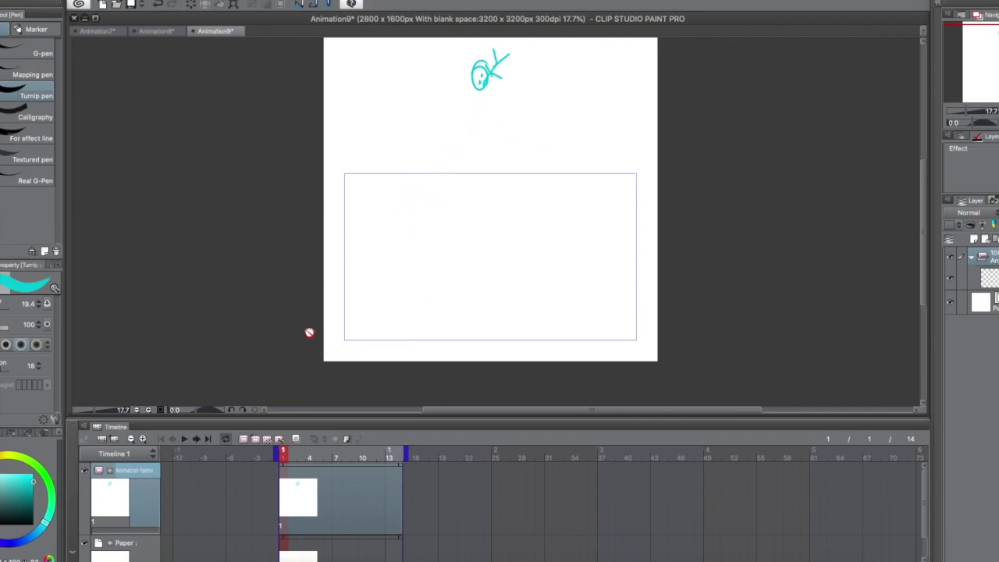
key("k")
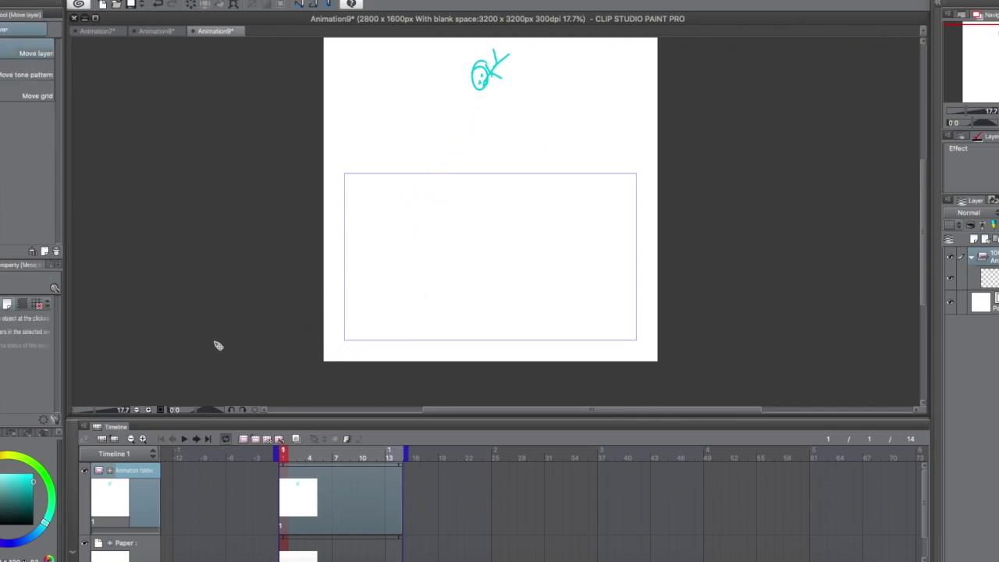
- Keyframe the figure at frame 14 moved down into the camera frame
left_click(317, 442)
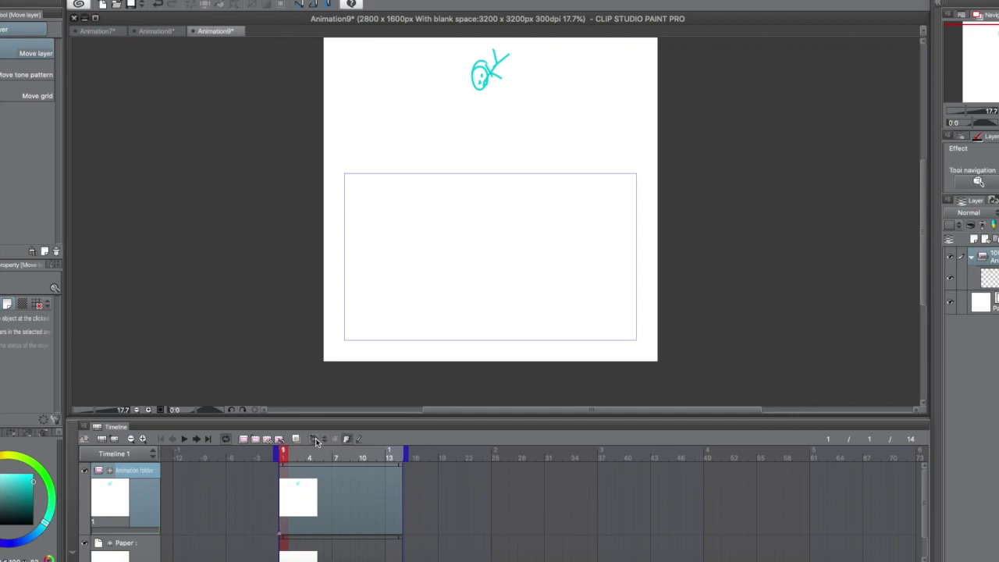
left_click(207, 439)
left_click(336, 440)
left_click_drag(487, 84, 485, 320)
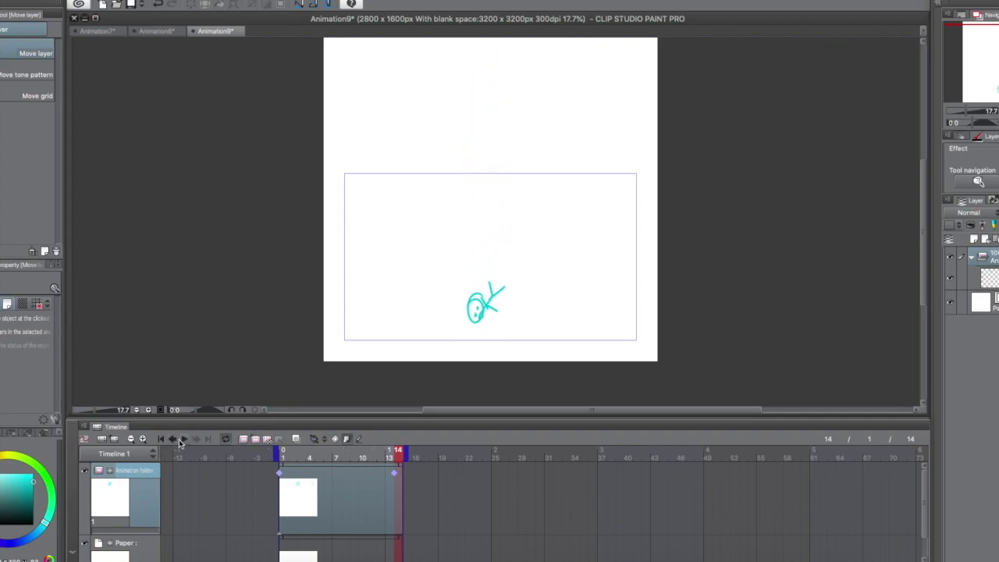
- Preview the falling-figure animation, then go to the Animation8 wave document
left_click(184, 440)
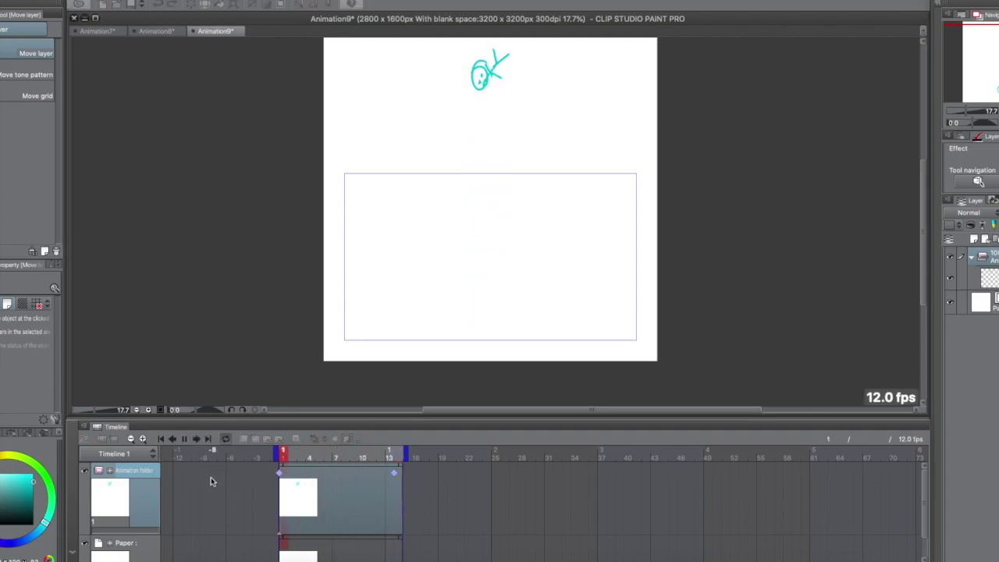
left_click(185, 439)
left_click(156, 31)
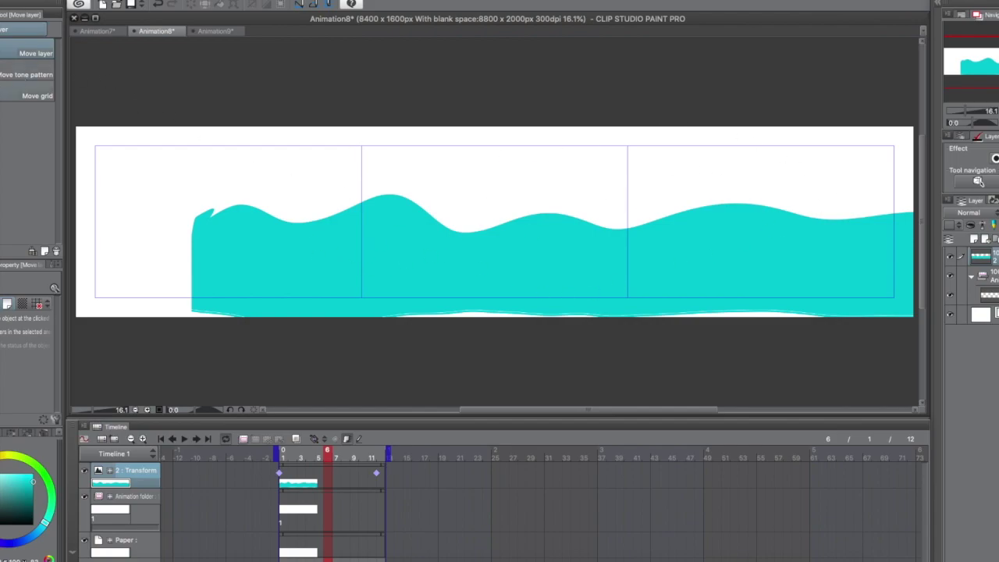
- Export the Animation8 wave animation as a movie via File > Export animation
key("p")
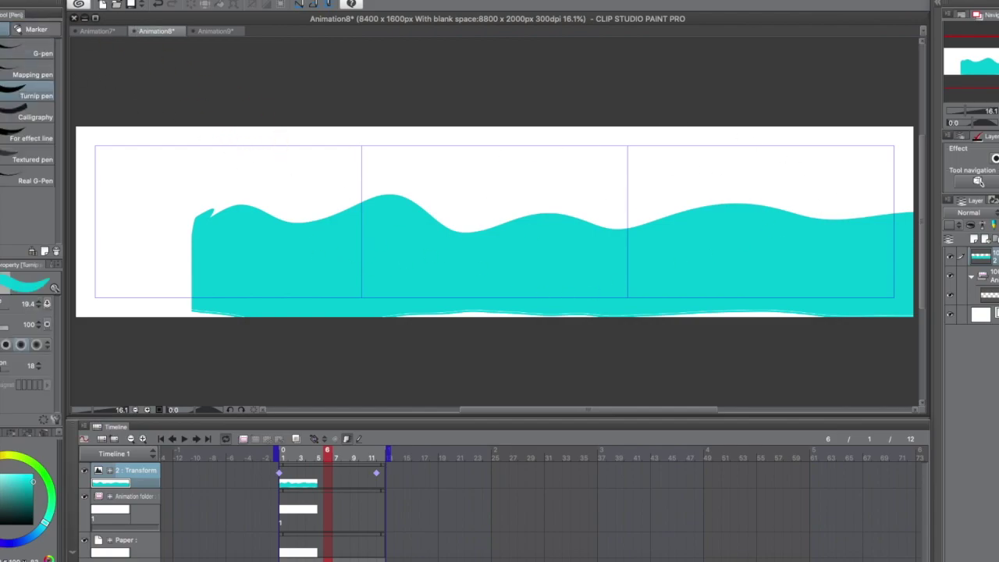
left_click(75, 0)
mouse_move(97, 129)
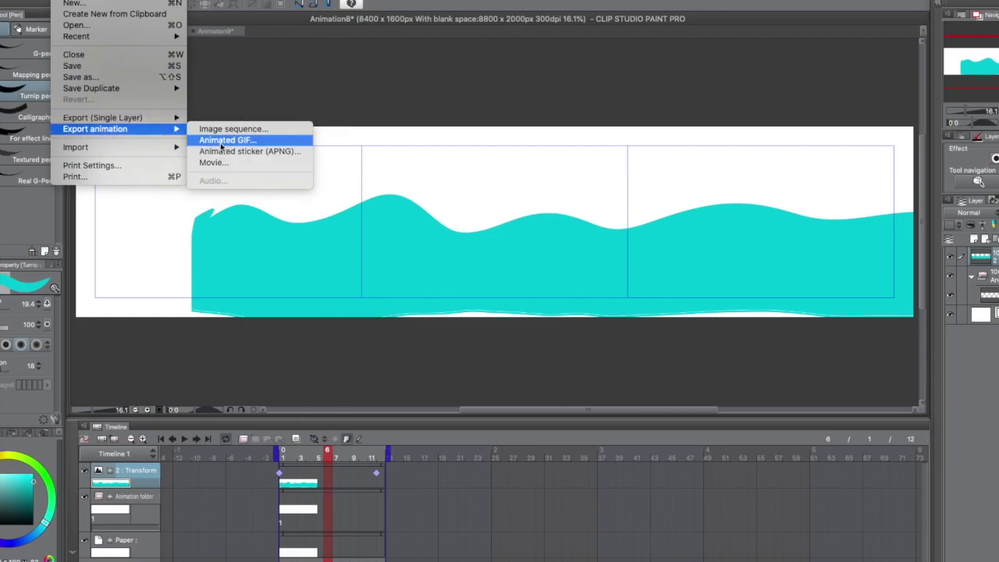
left_click(213, 163)
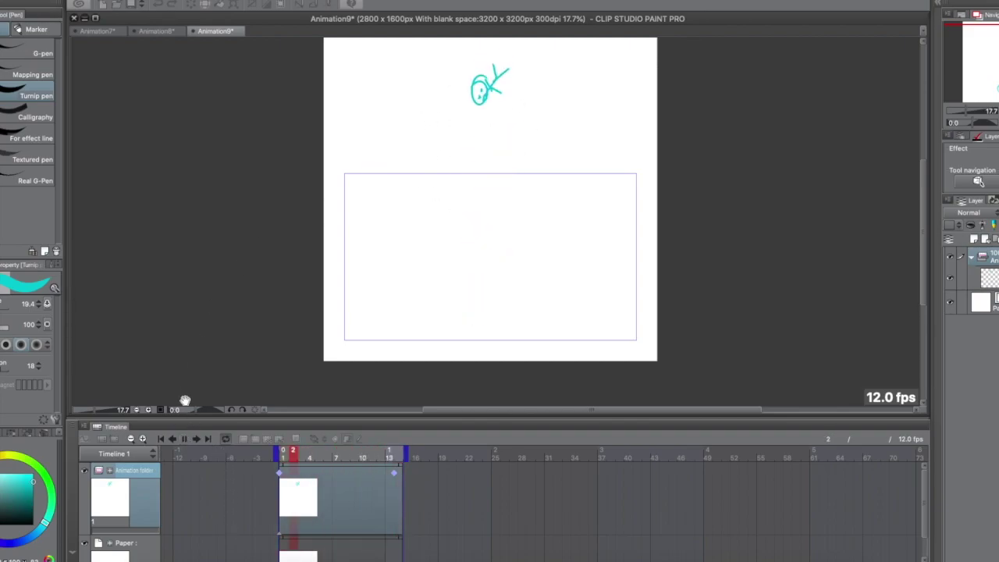
- Switch between the Animation8 and Animation9 documents, ending on the Animation8 wave
left_click(156, 30)
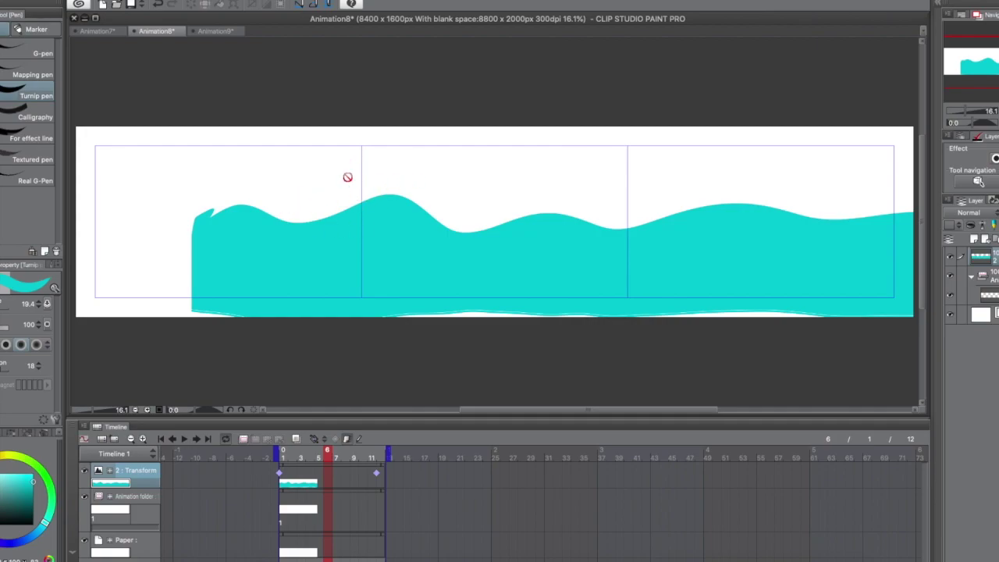
left_click(214, 33)
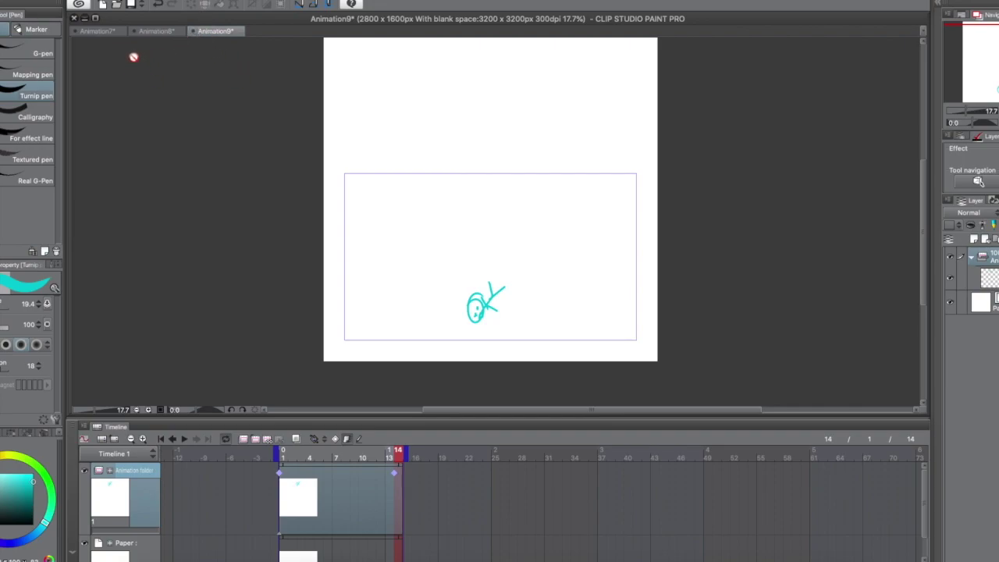
left_click(153, 31)
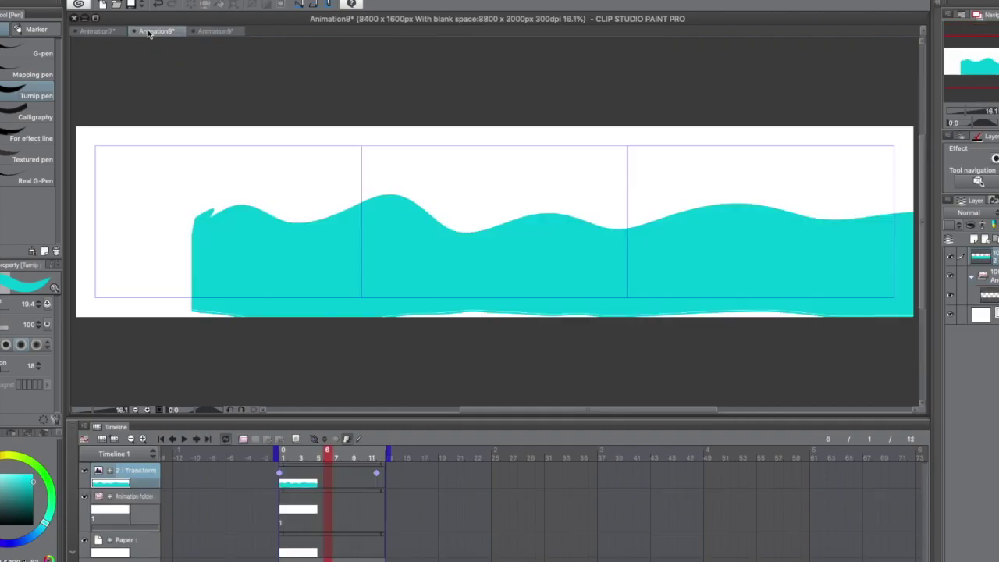
left_click(119, 34)
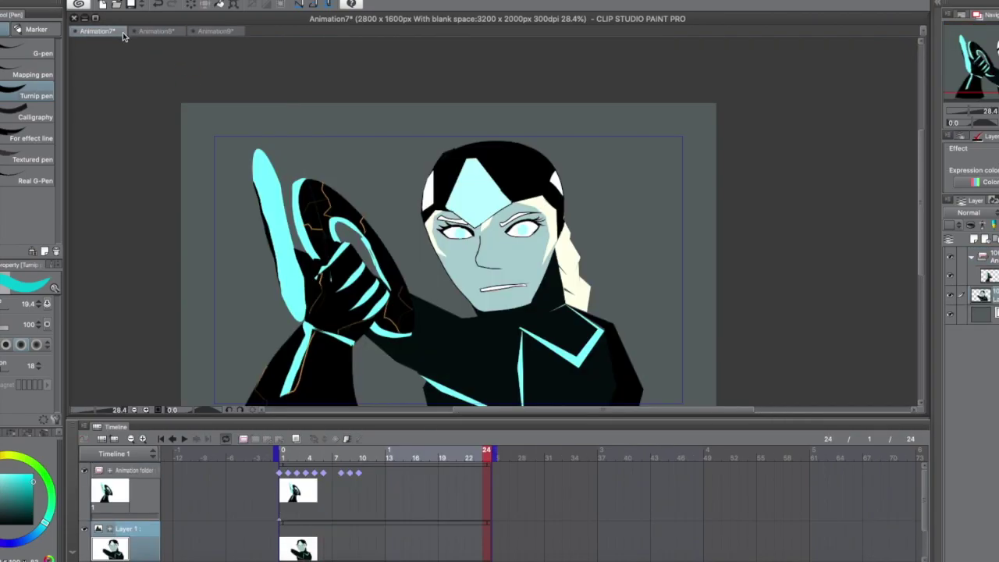
left_click(185, 441)
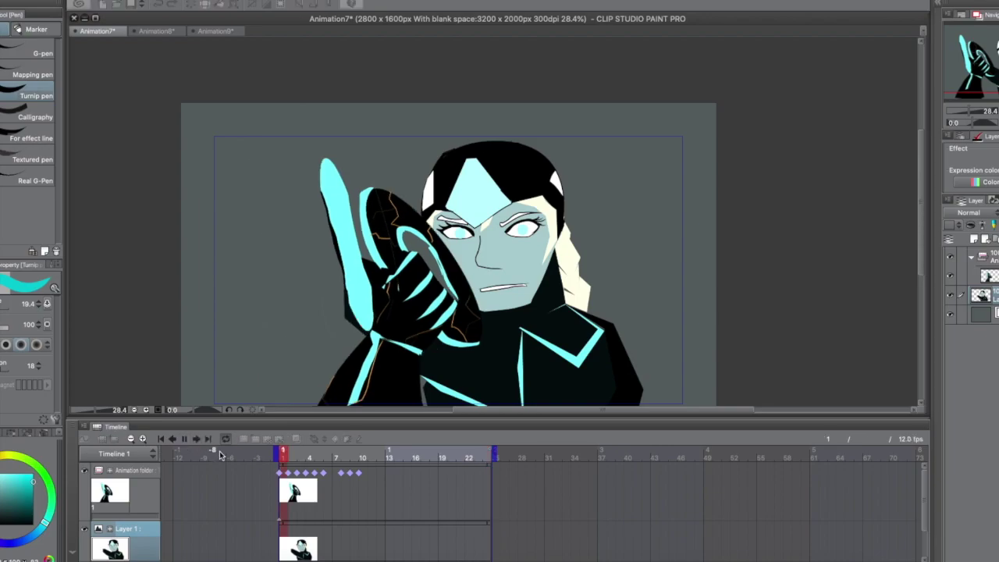
left_click(164, 440)
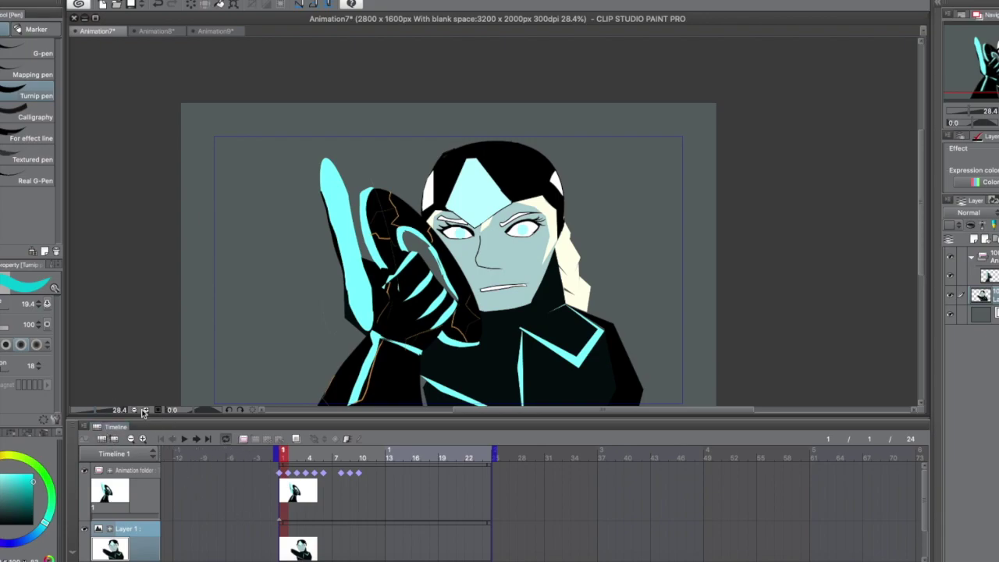
left_click(157, 31)
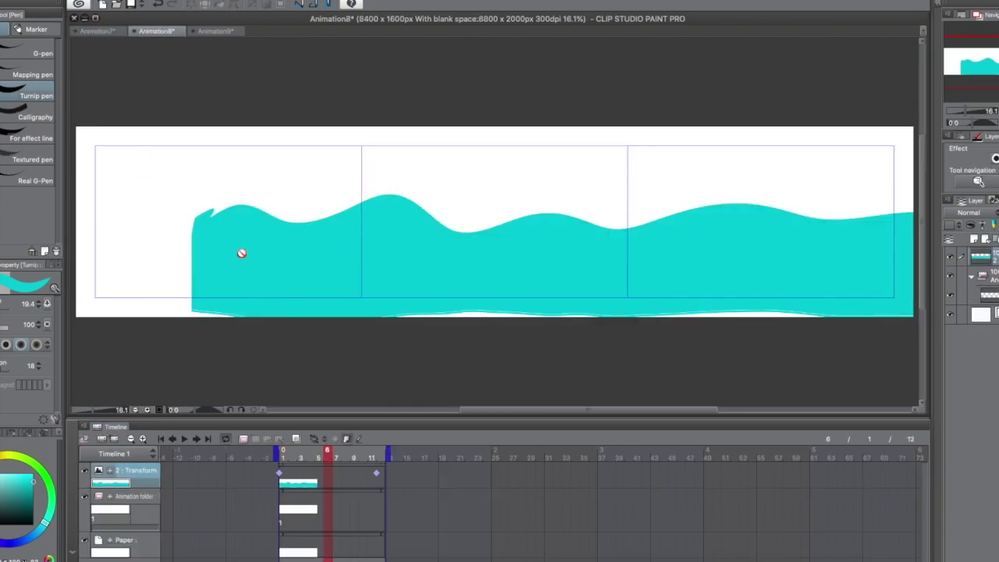